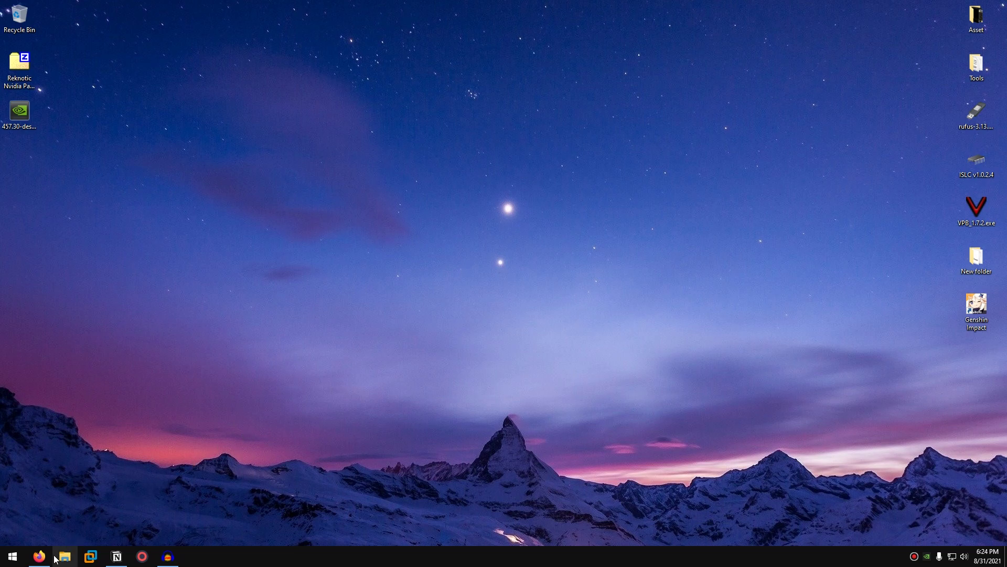
Open the official GeForce drivers page and search for drivers matching the chosen GPU.
drag(94, 68, 231, 63)
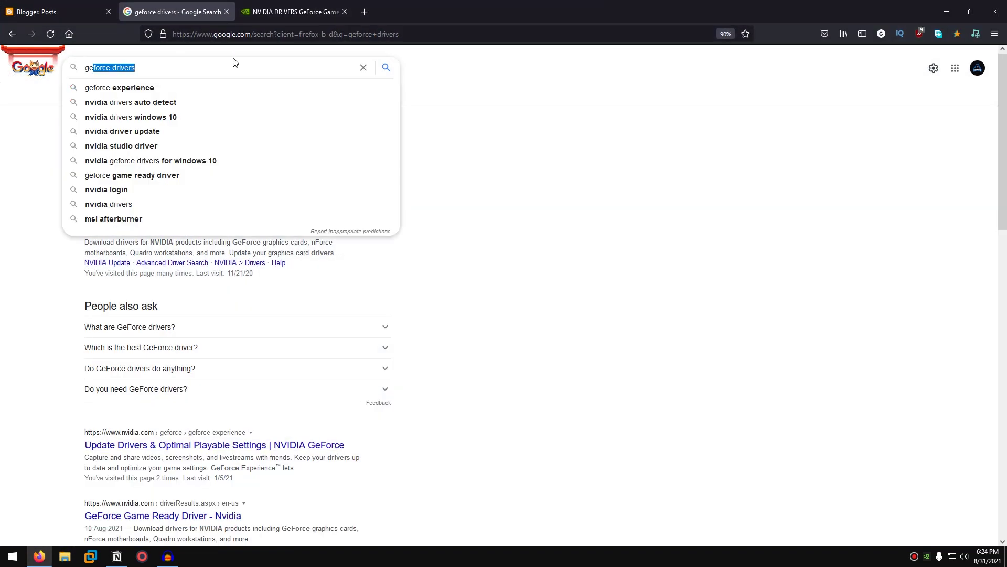
key(Escape)
click(190, 151)
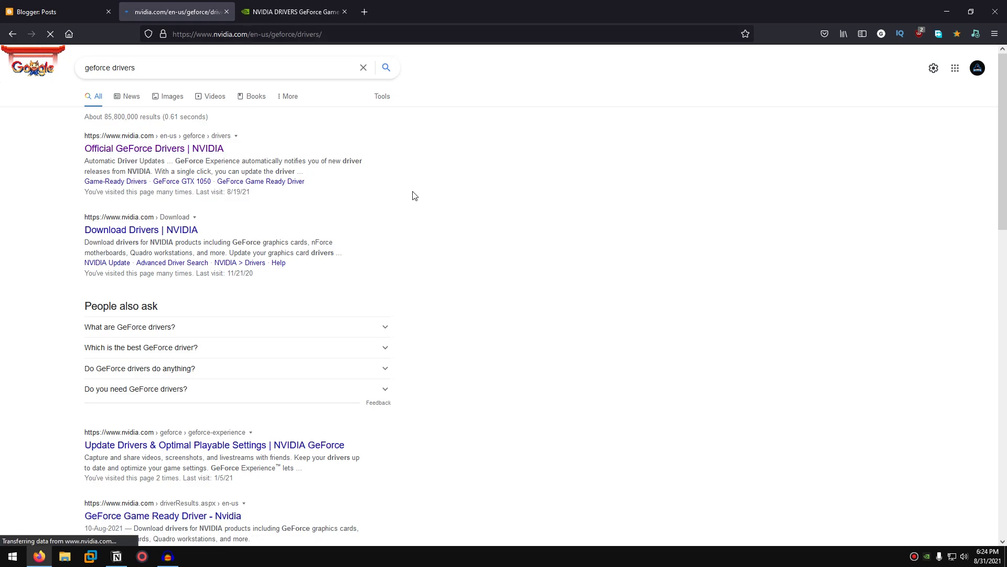
scroll(757, 320, down, 5)
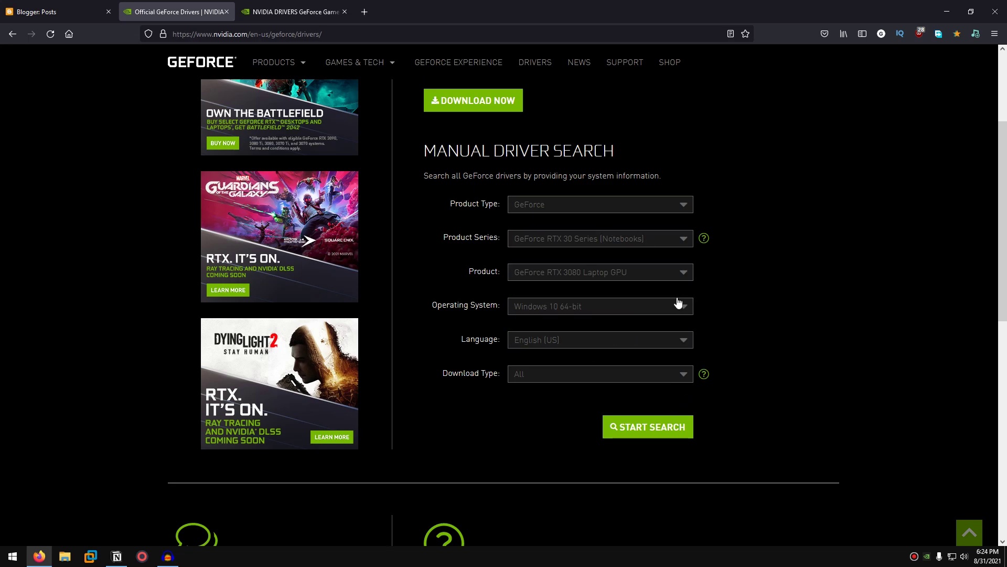
click(650, 430)
Switch to the GeForce Game Ready Driver 457.30 download tab and highlight its version number.
scroll(572, 350, down, 4)
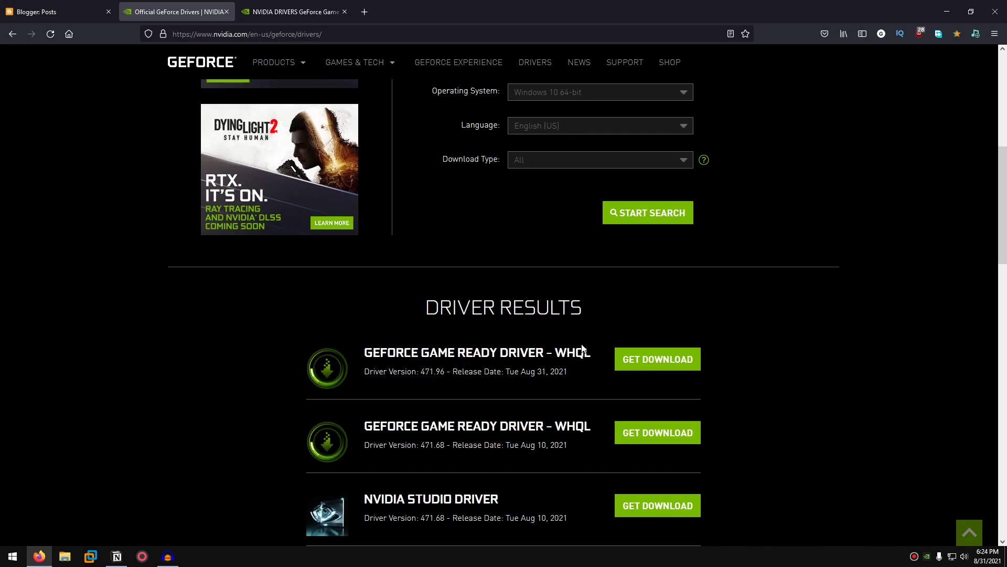
scroll(498, 309, down, 4)
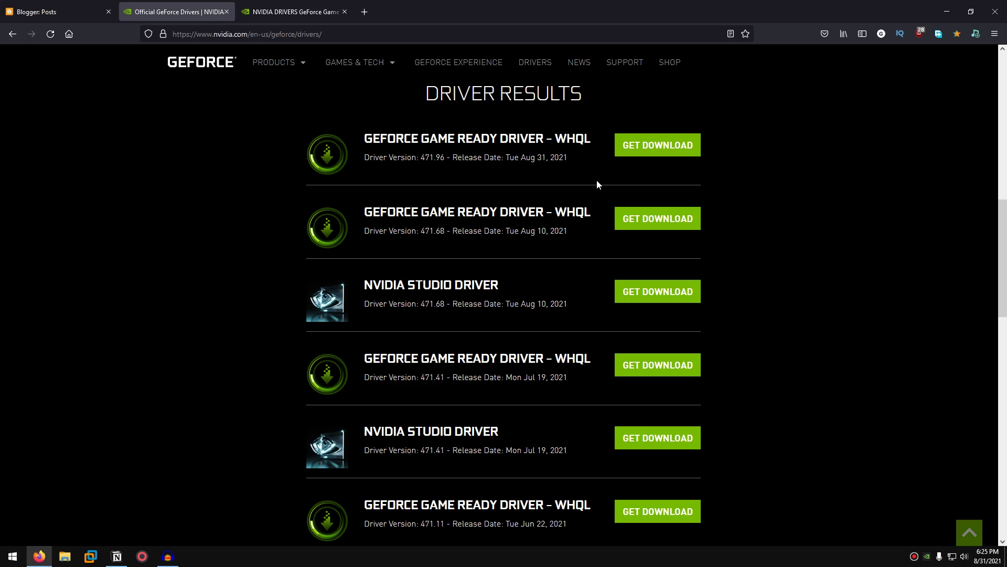
click(291, 12)
drag(440, 172, 479, 170)
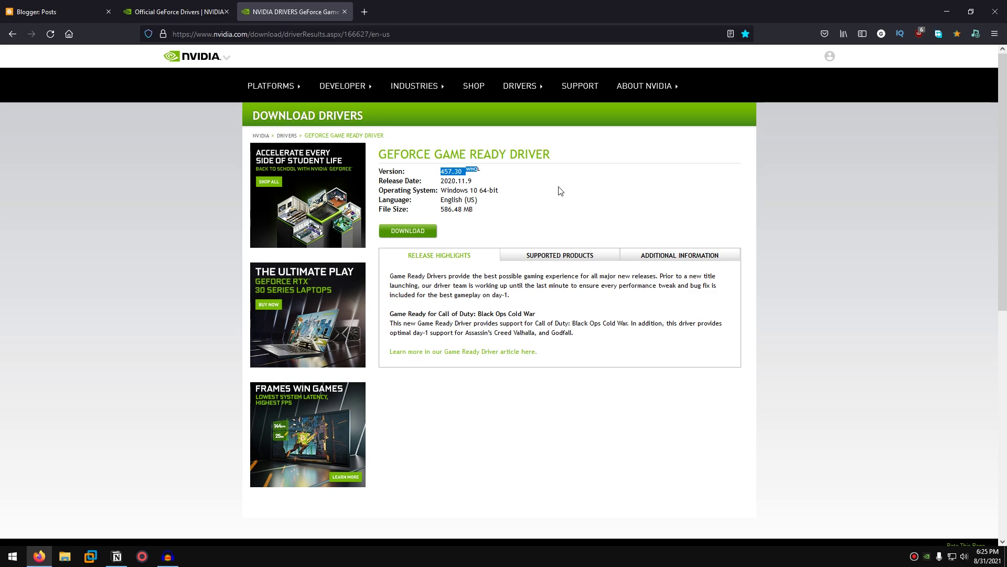
Revisit the 457.30 driver page and drag its installer to the desktop's upper middle.
click(530, 184)
click(224, 4)
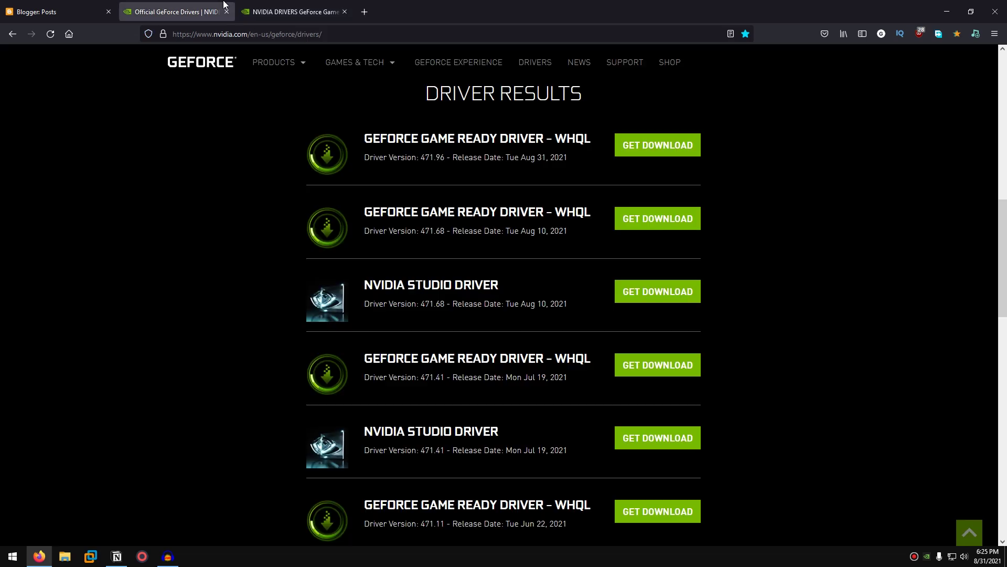
click(267, 12)
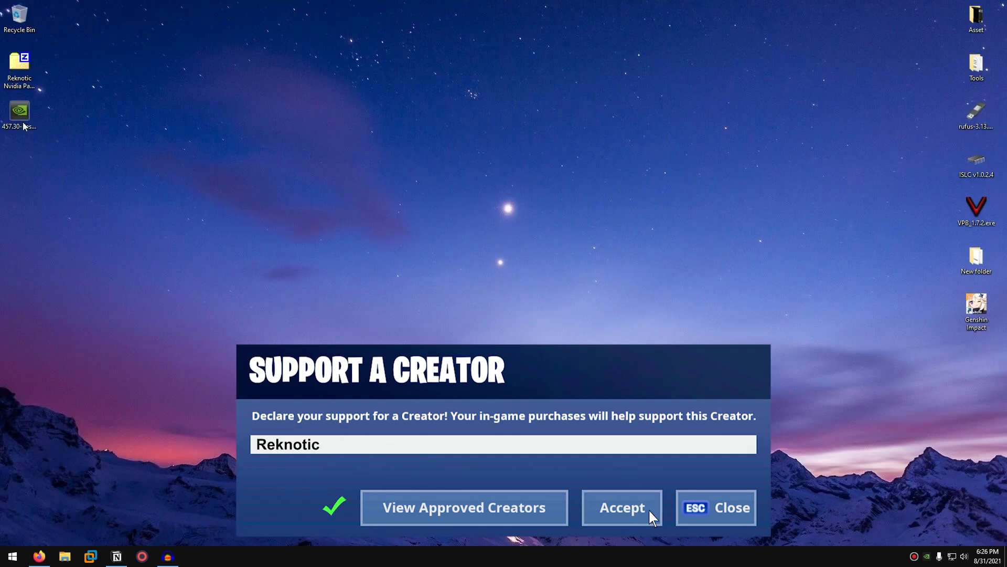
drag(24, 125, 420, 129)
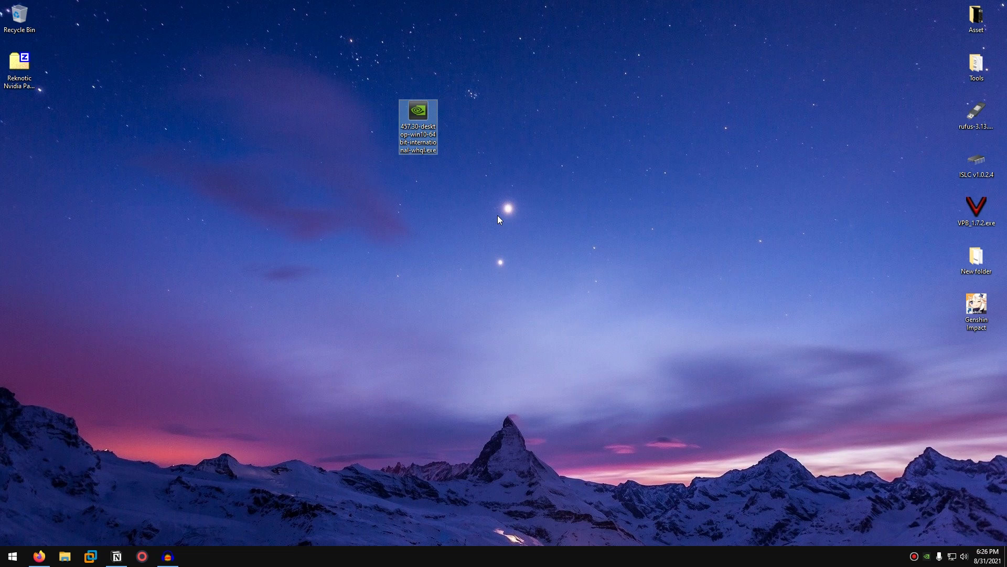
Inspect Reknotic Nvidia Pack 2021.zip in 7-Zip, close it, and return to reknotic.com.
double_click(19, 65)
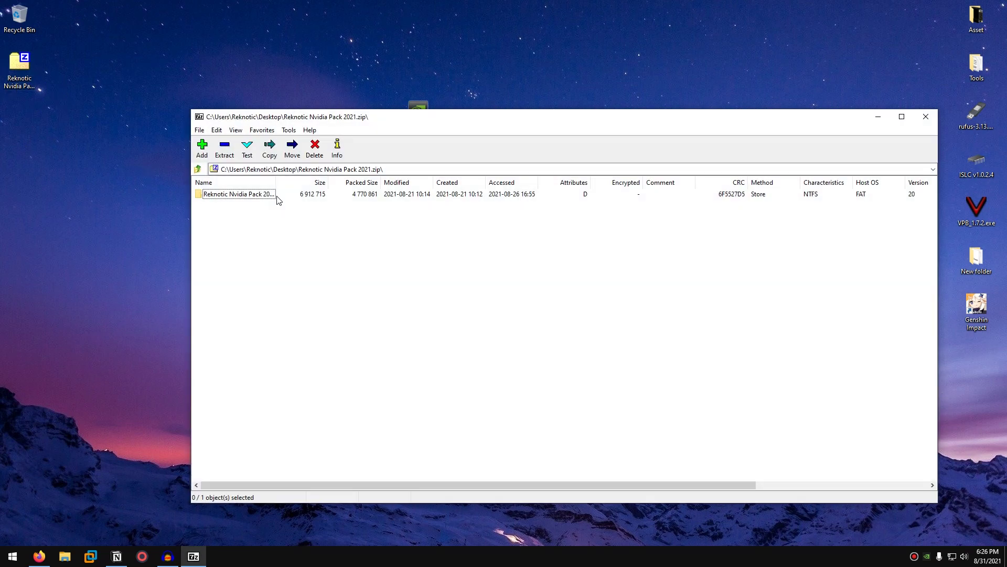
click(926, 116)
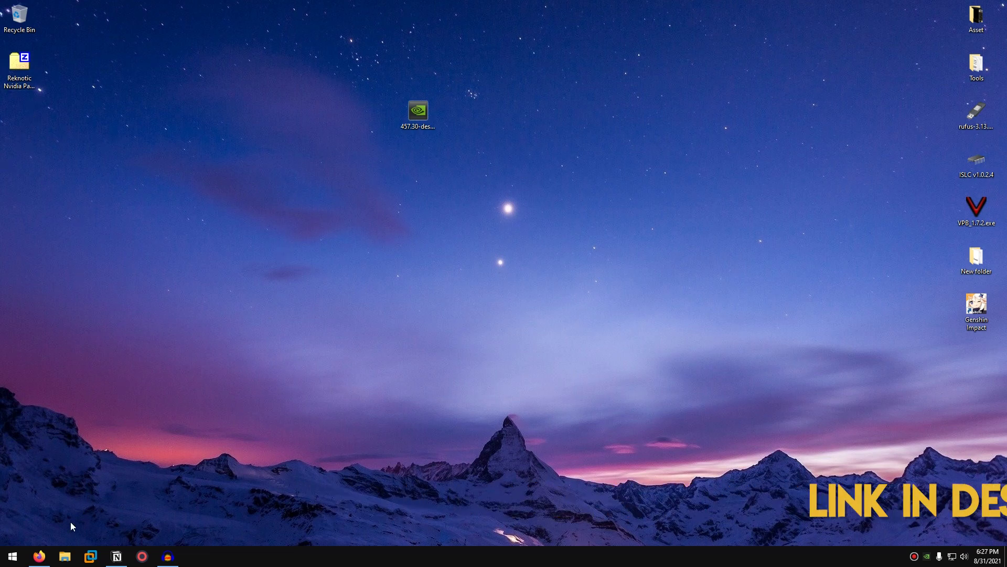
click(40, 555)
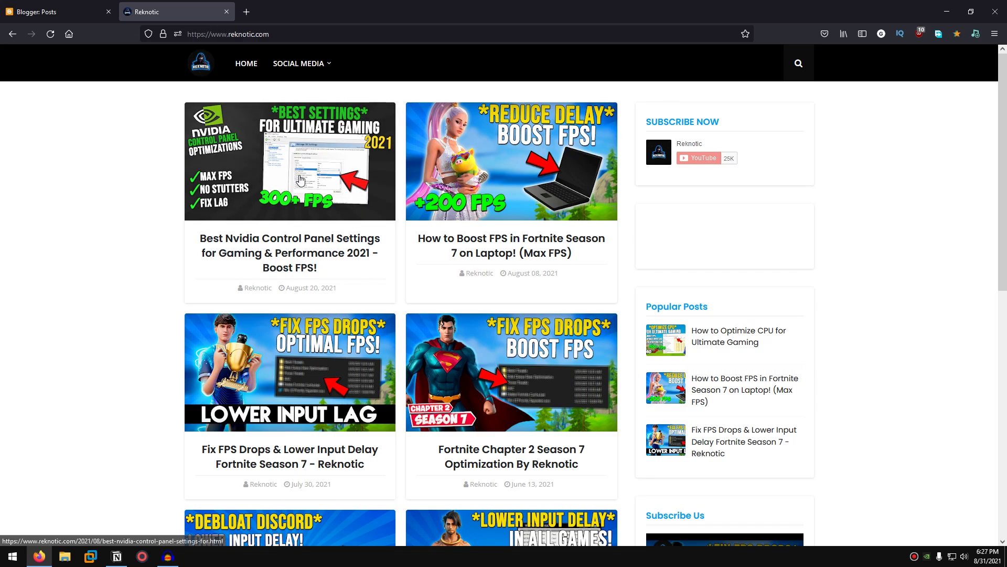
From the Best Nvidia Control Panel Settings post, open the Reknotic Nvidia Pack 2021 MediaFire page, then minimize Firefox.
click(324, 208)
scroll(311, 318, down, 8)
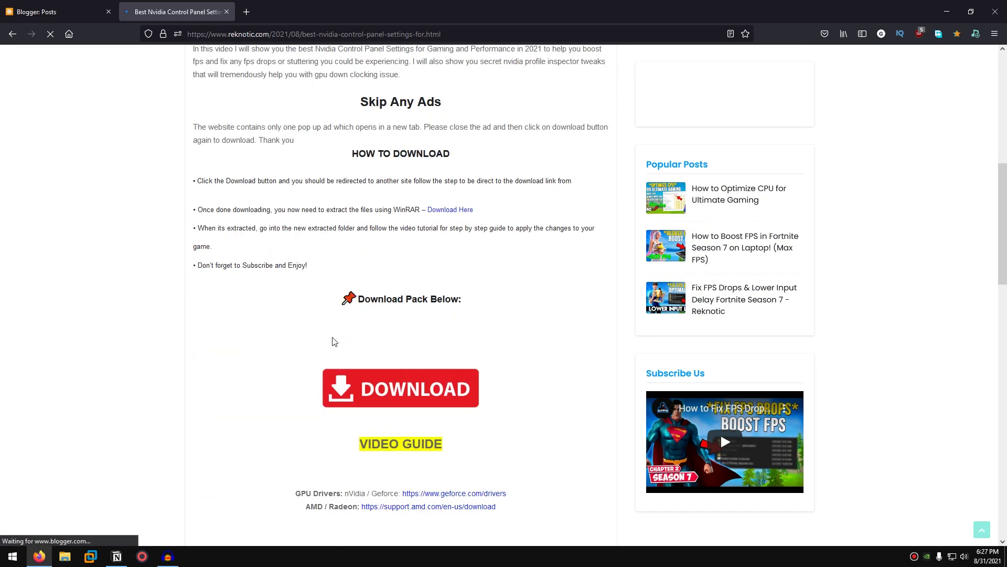
click(413, 391)
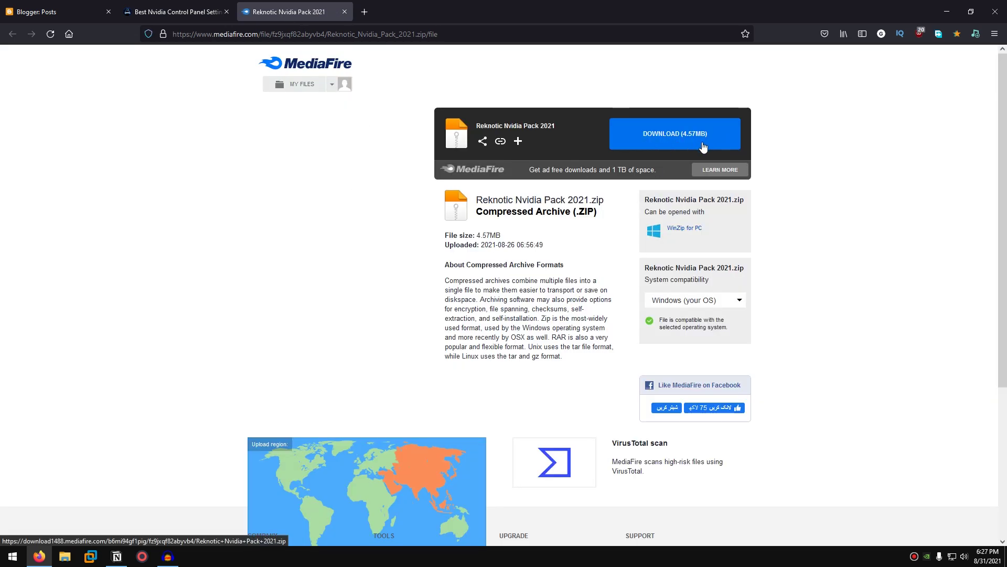
click(168, 12)
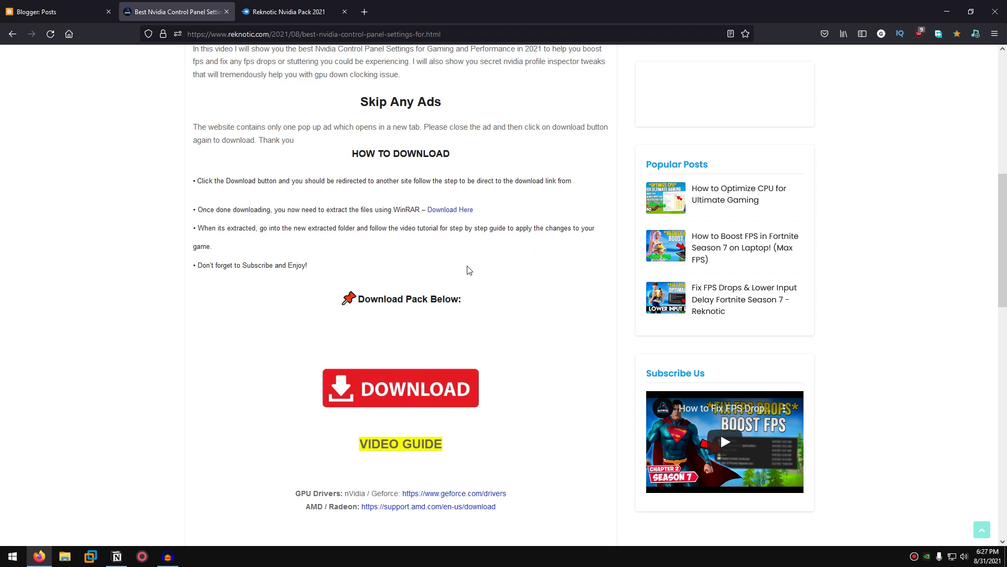
click(322, 14)
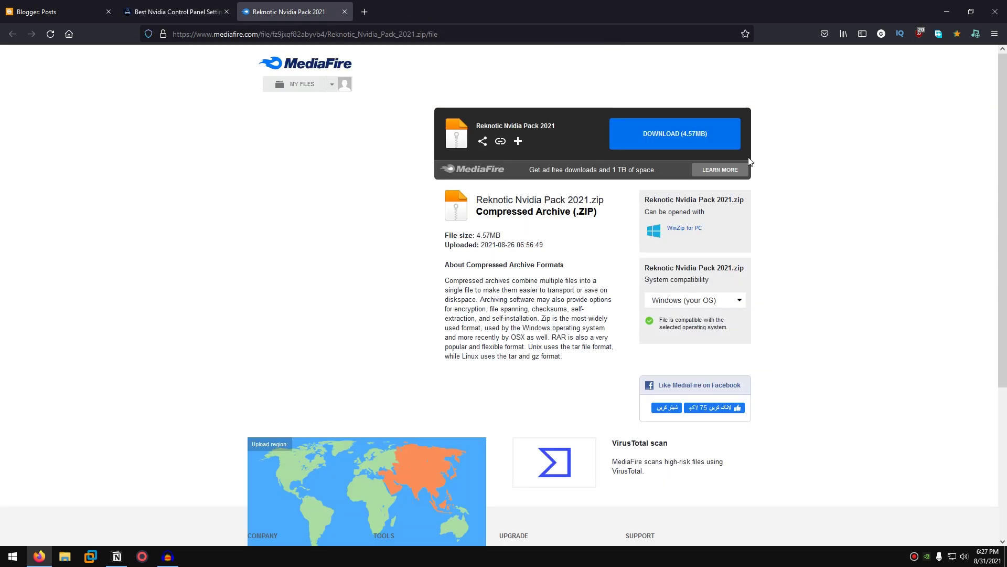
click(947, 12)
Move the zip beside the 457.30 installer, extract it here with 7-Zip, and open the new folder.
drag(19, 62, 299, 112)
right_click(306, 110)
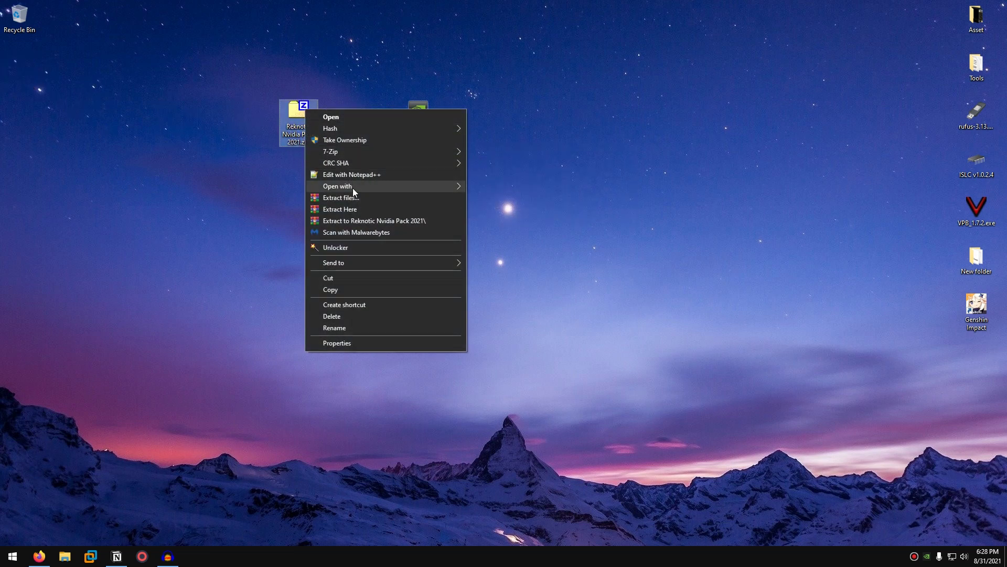
mouse_move(380, 149)
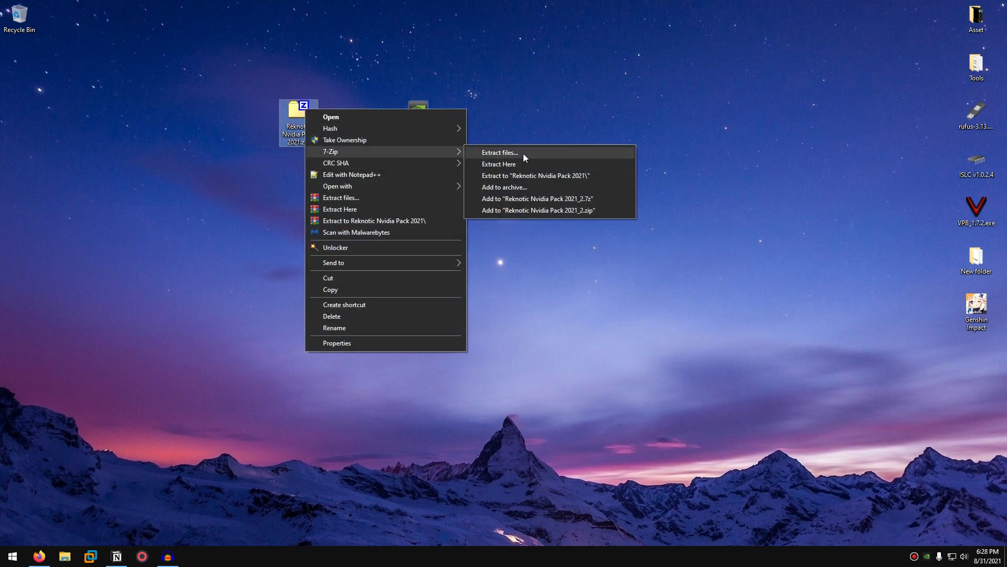
click(535, 163)
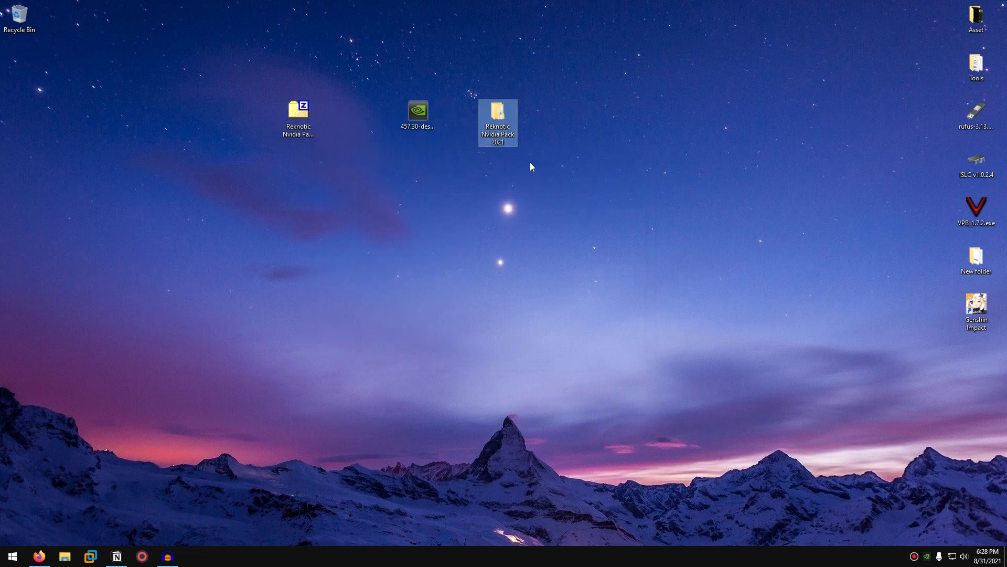
right_click(494, 121)
Open Reknotic Nvidia Pack 2021 > DDU v18.0.4.2 and run Display Driver Uninstaller as administrator.
click(514, 130)
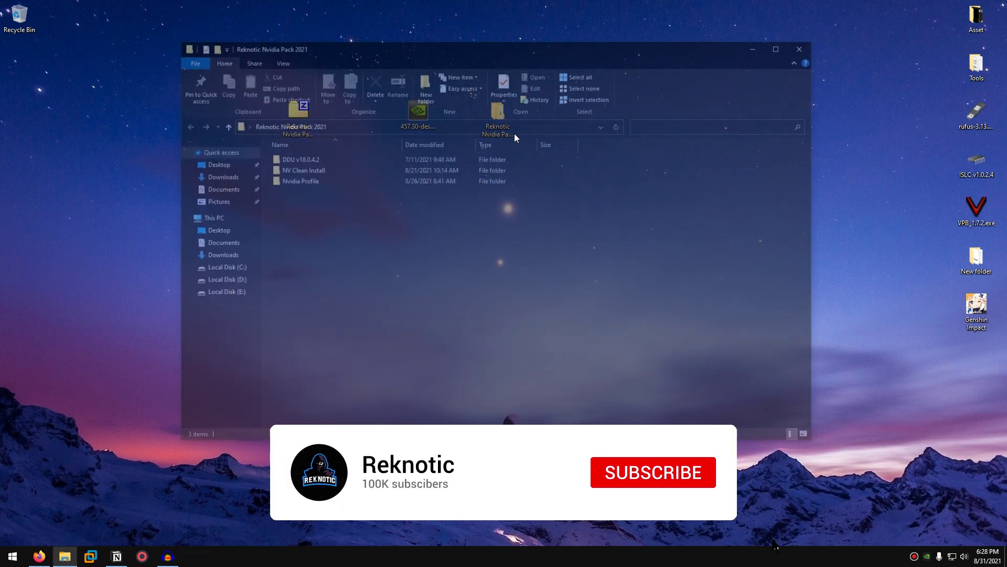
click(316, 159)
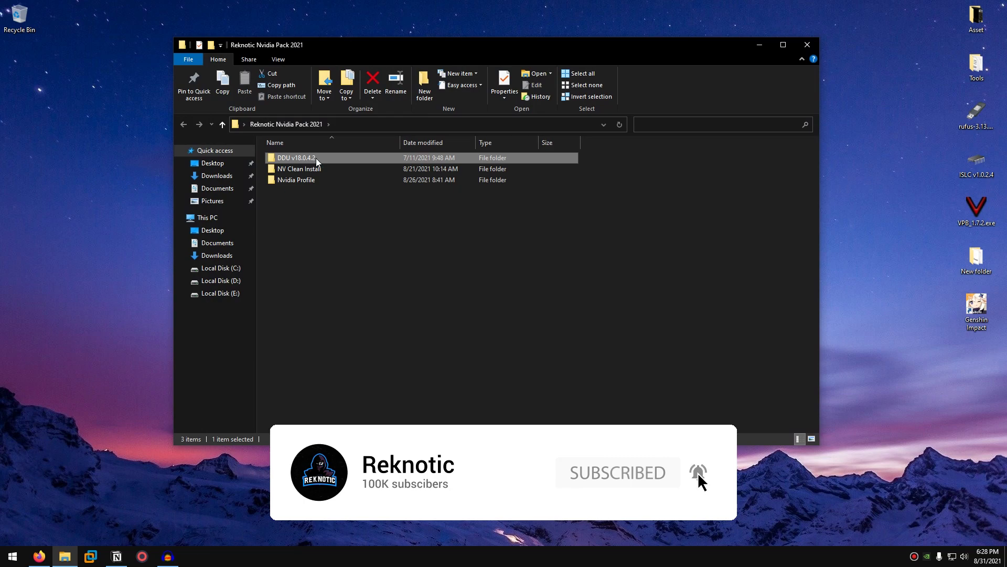
double_click(315, 159)
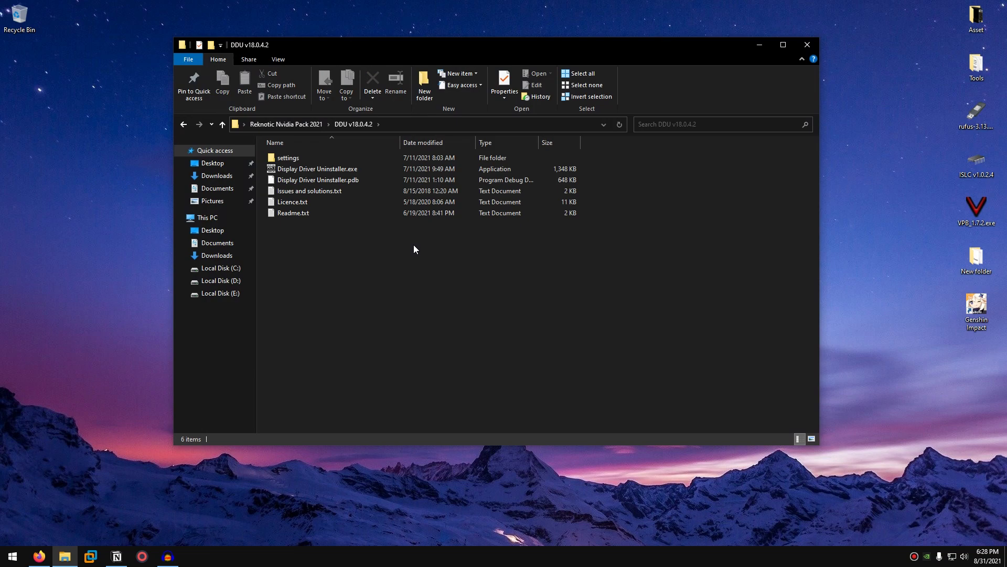
right_click(340, 167)
click(386, 184)
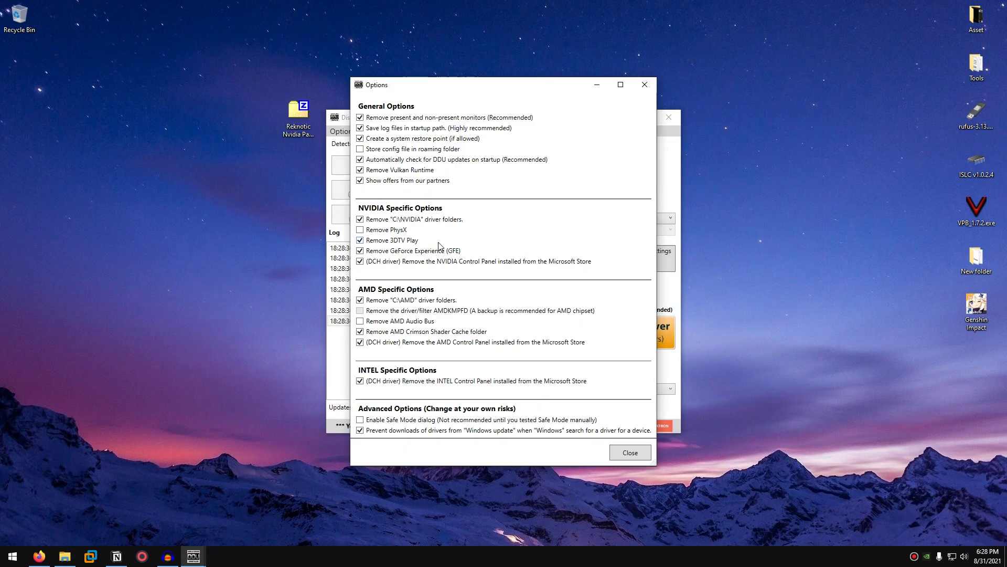
Dismiss DDU's options and safe-mode warning, select GPU and NVIDIA, then clean without restarting.
click(628, 452)
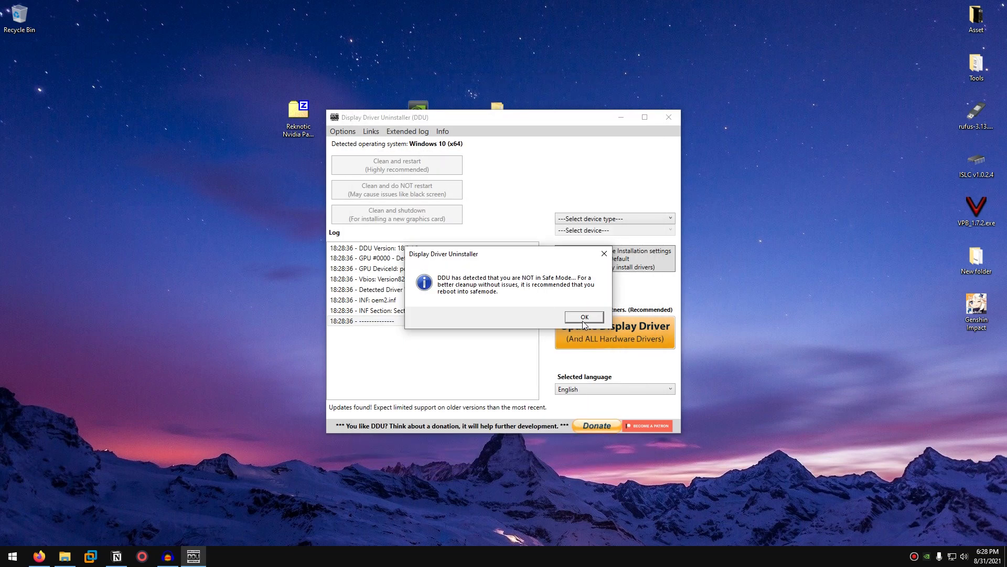
click(584, 321)
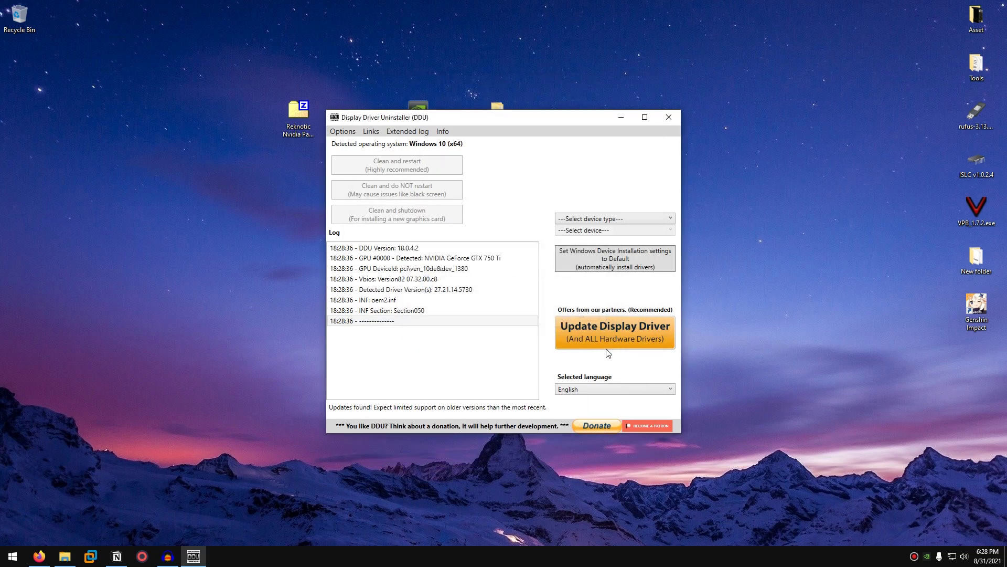
click(616, 219)
click(590, 253)
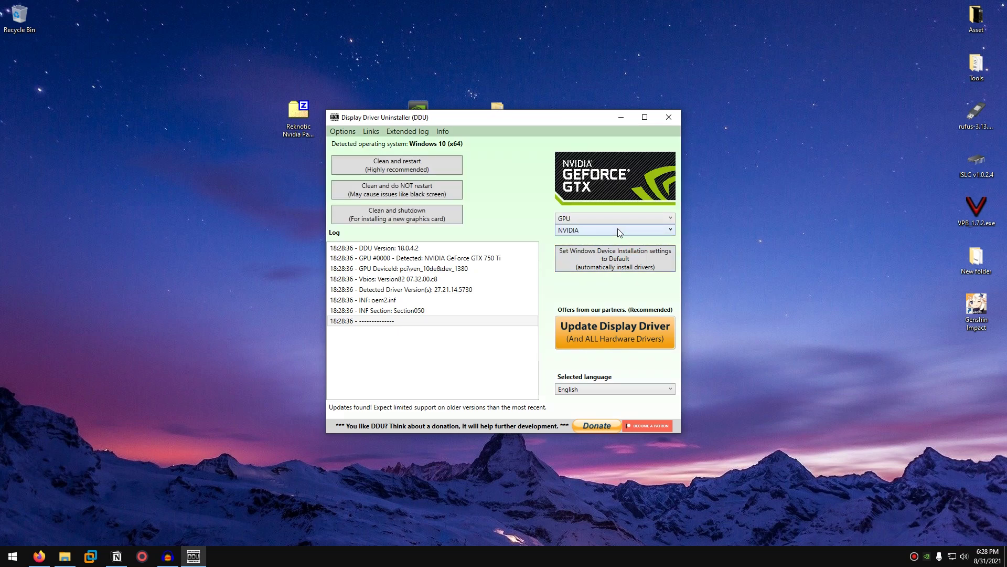
click(620, 232)
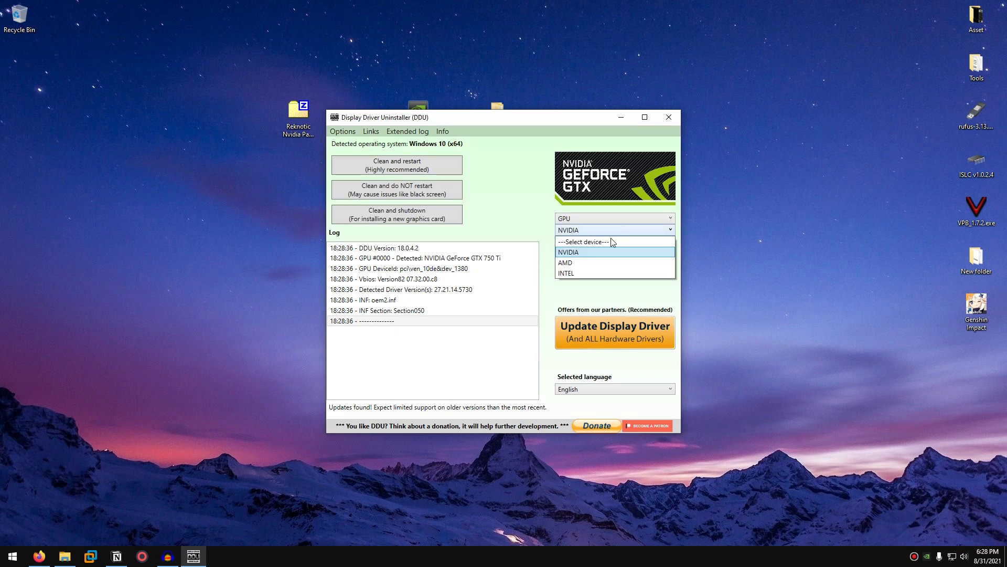
click(590, 253)
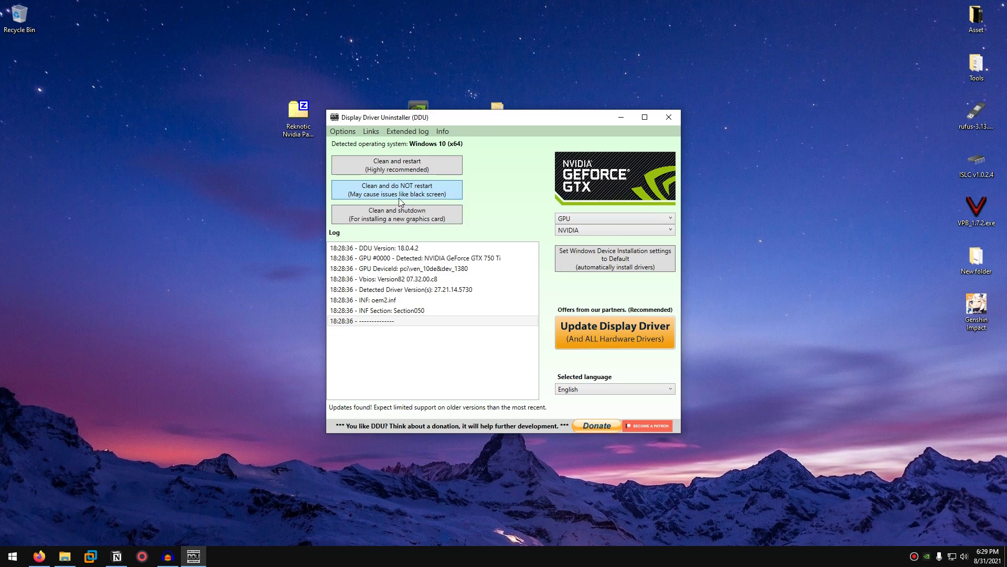
click(430, 193)
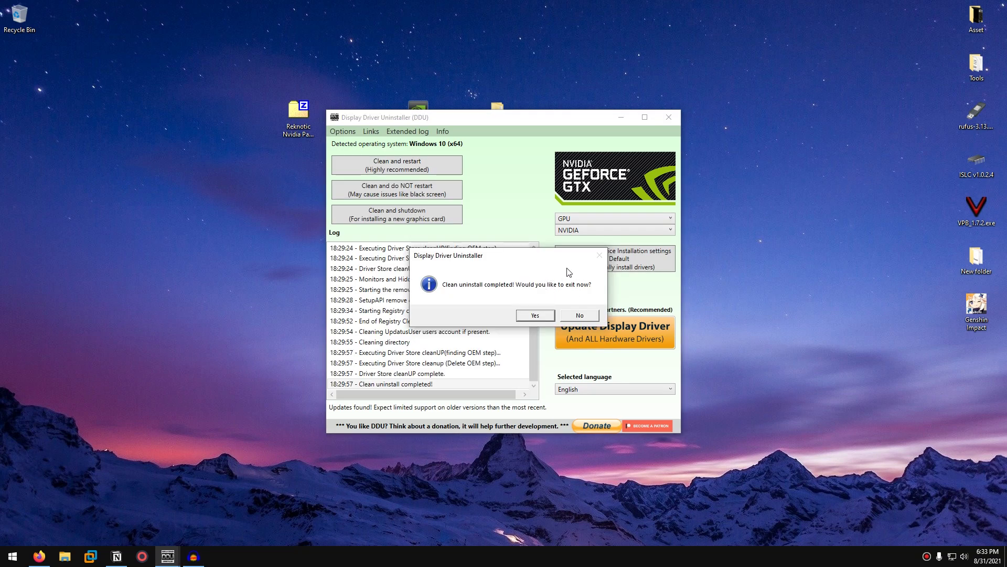
Exit DDU, then run NVCleanstall_1.8.0.exe as administrator from the NV Clean Install folder.
click(543, 318)
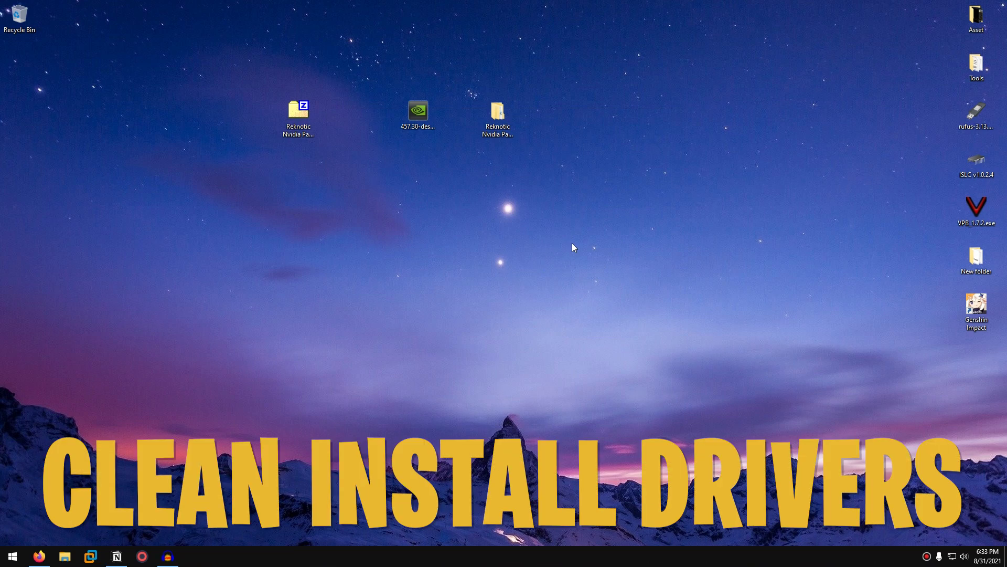
double_click(502, 117)
click(281, 220)
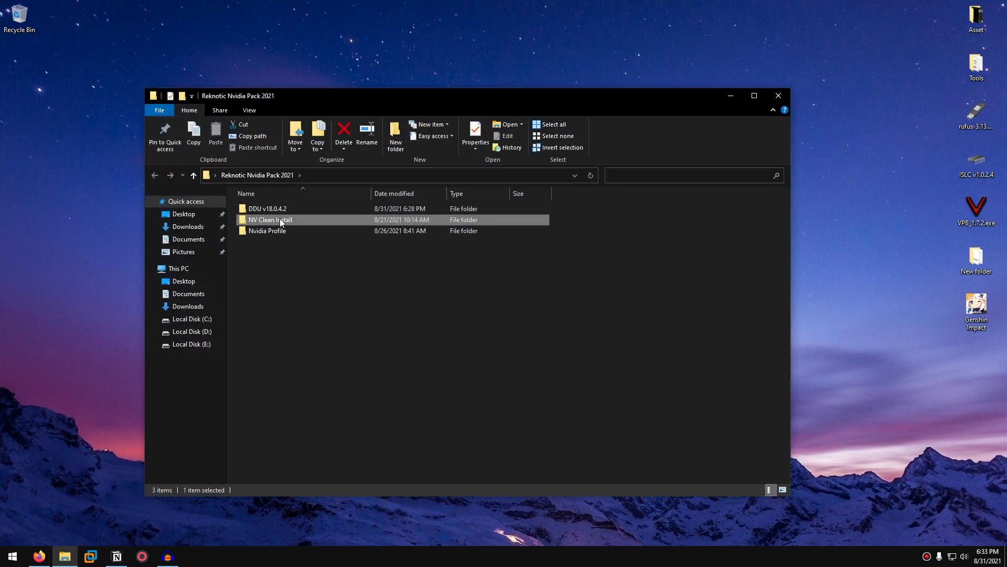
double_click(311, 219)
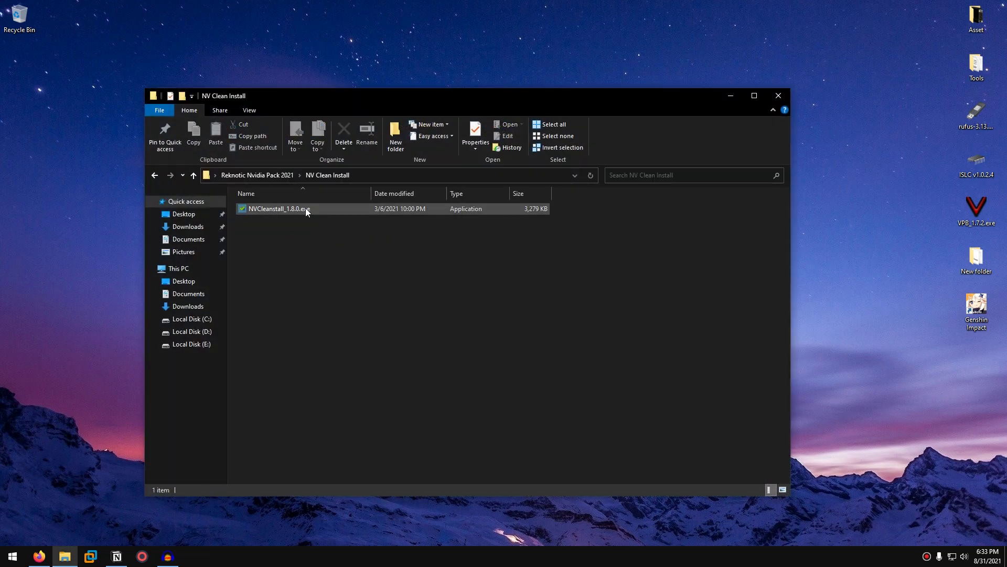
right_click(306, 208)
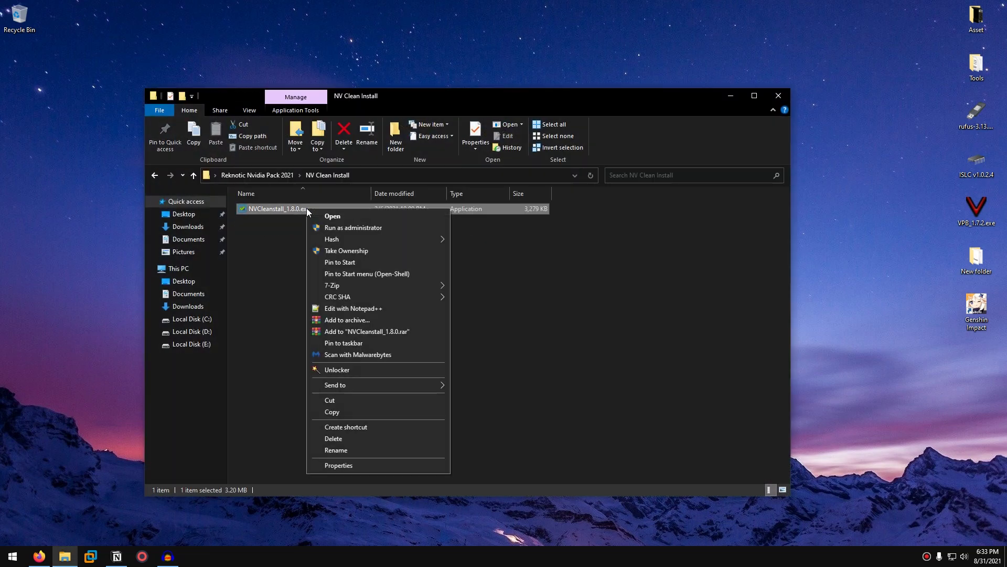
click(364, 229)
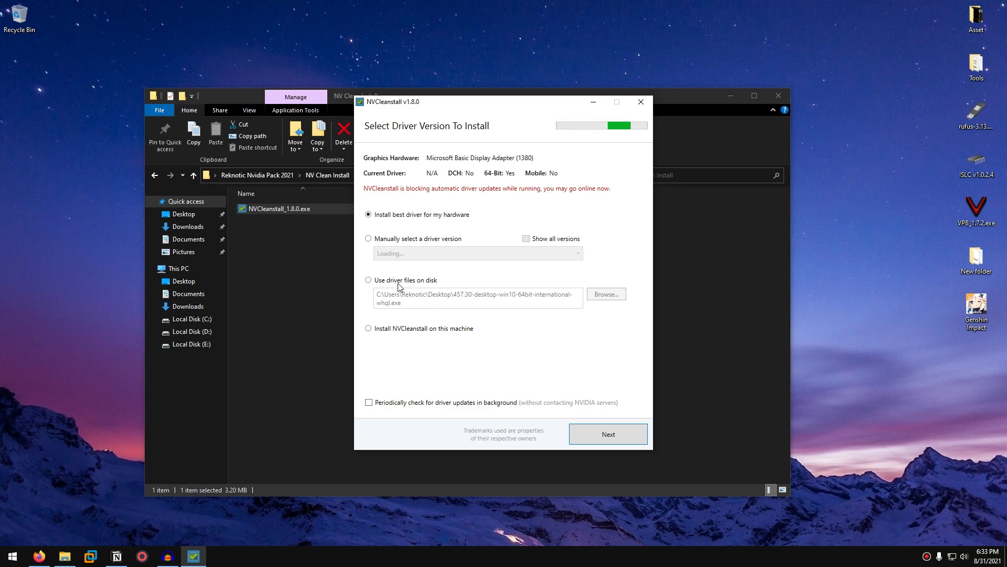
Set NVCleanstall to use driver files on disk: 457.30-desktop-win10-64bit-international-whql.exe from the Desktop.
click(431, 283)
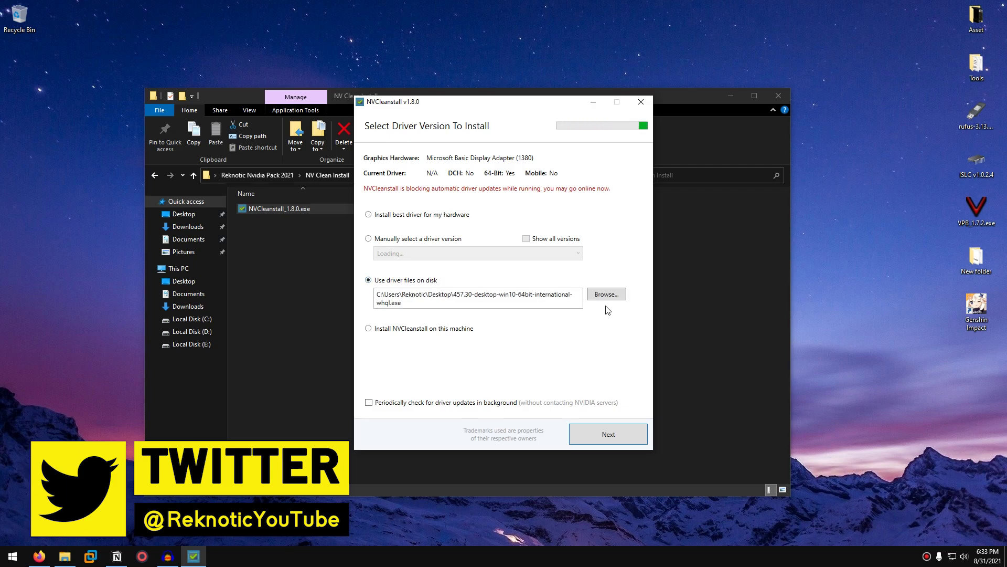
click(609, 295)
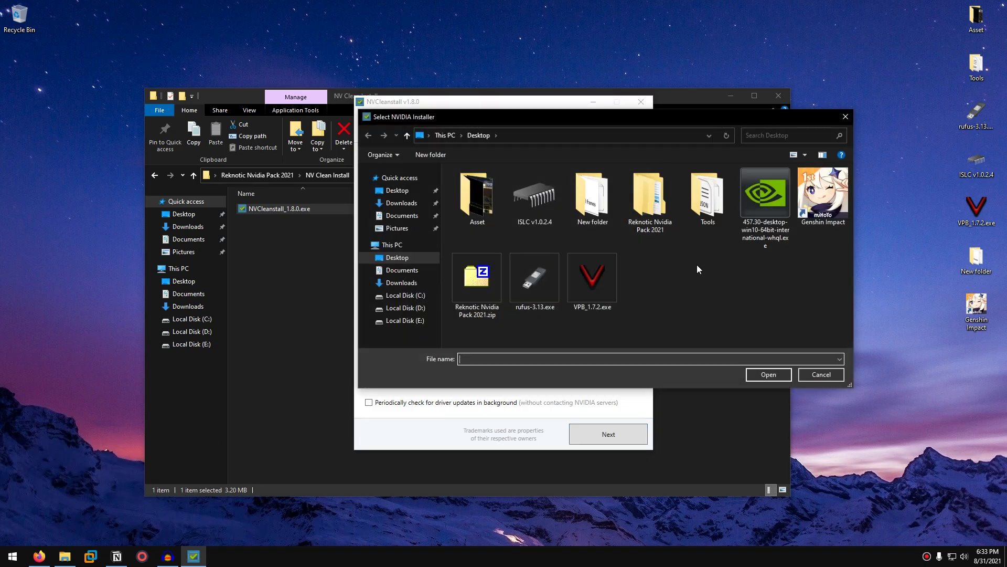
click(767, 226)
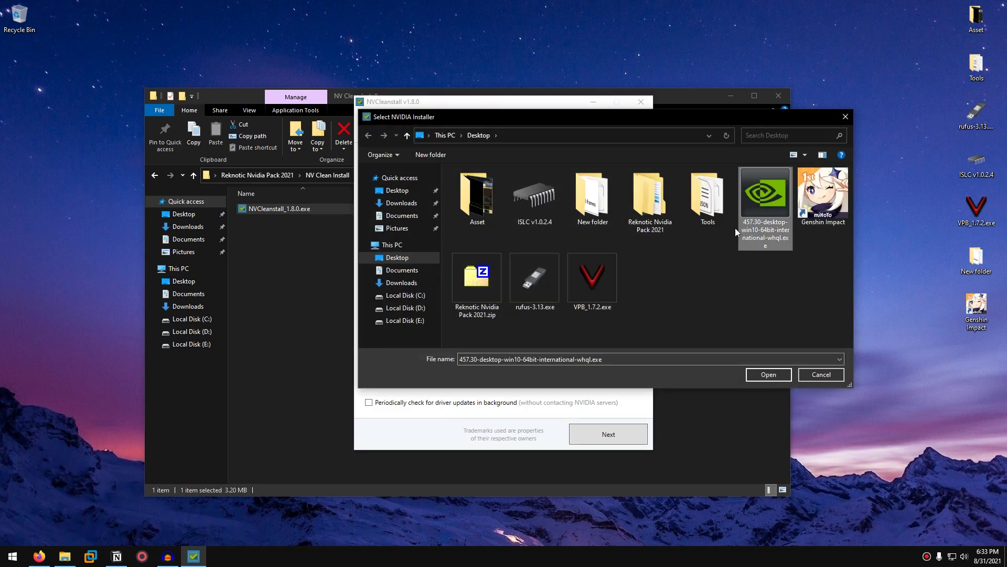
click(764, 375)
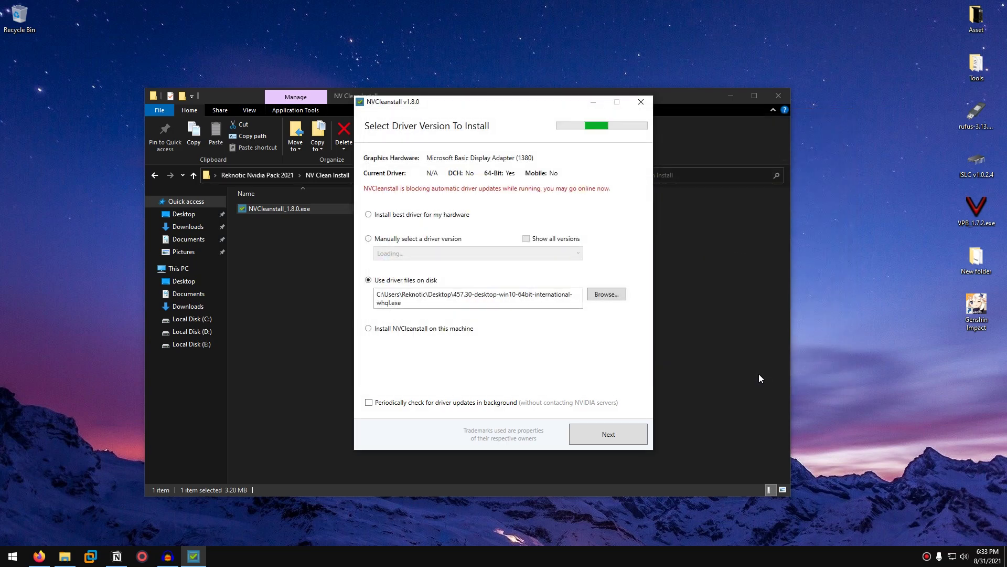
Proceed to component selection and tick ShadowPlay and GeForce Experience.
click(626, 434)
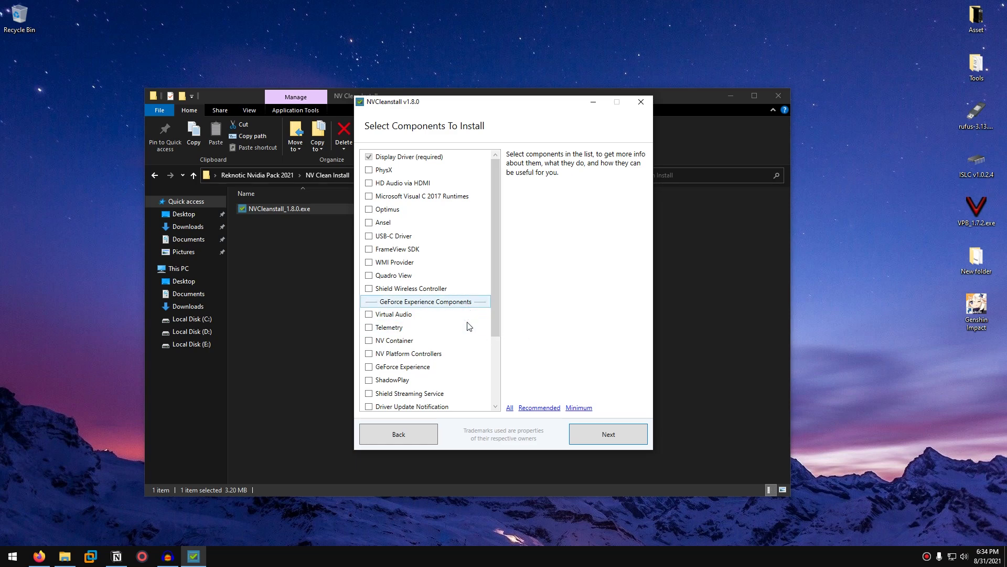
scroll(449, 356, down, 1)
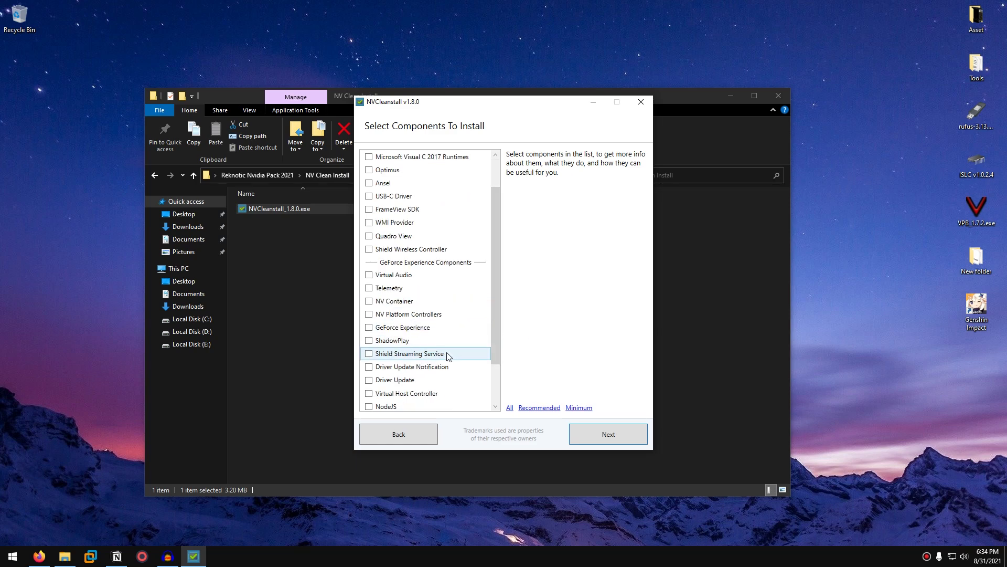
click(370, 343)
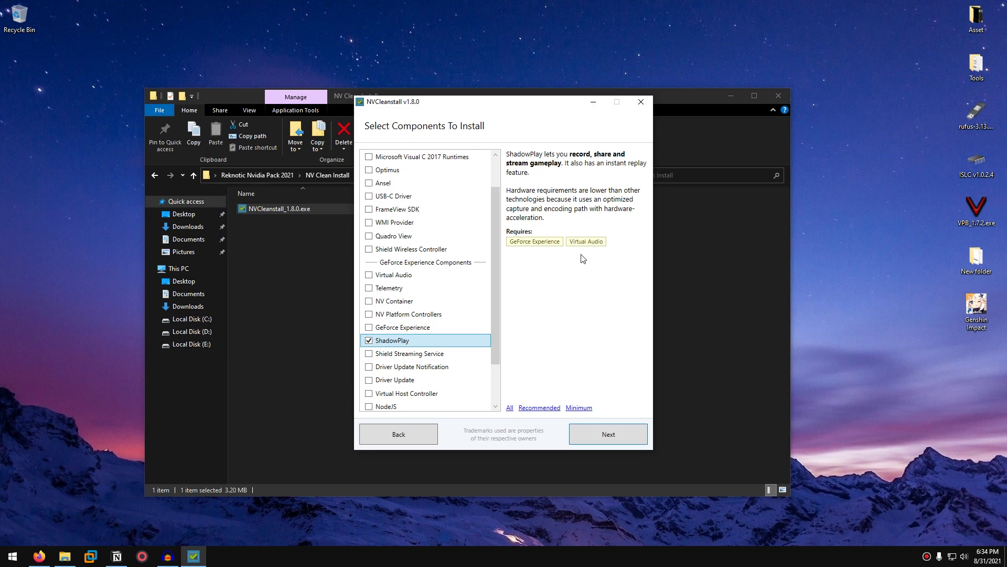
click(401, 328)
click(369, 327)
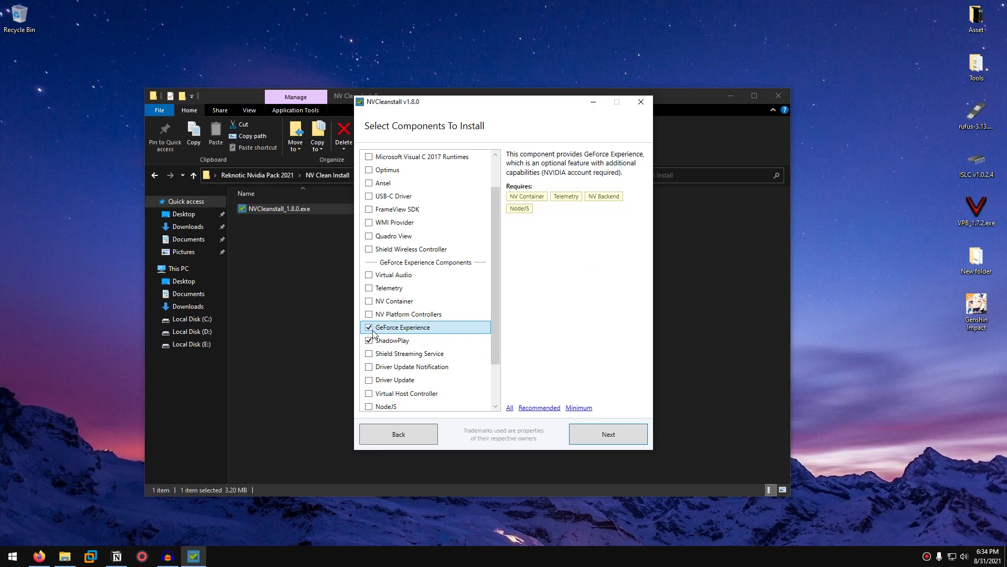
Untick the optional GeForce components so only Display Driver remains, then continue.
scroll(391, 329, up, 1)
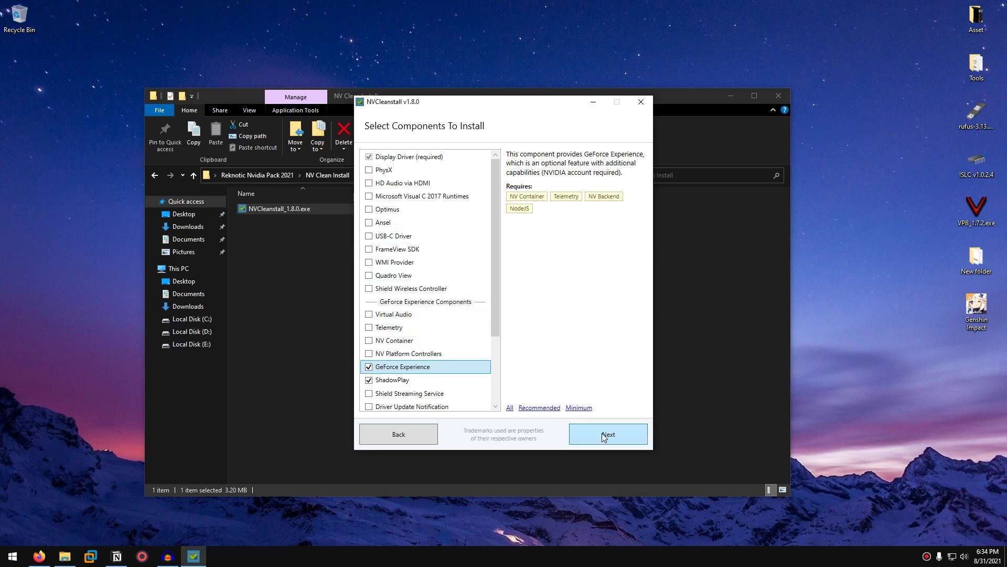
click(369, 379)
click(369, 366)
click(408, 159)
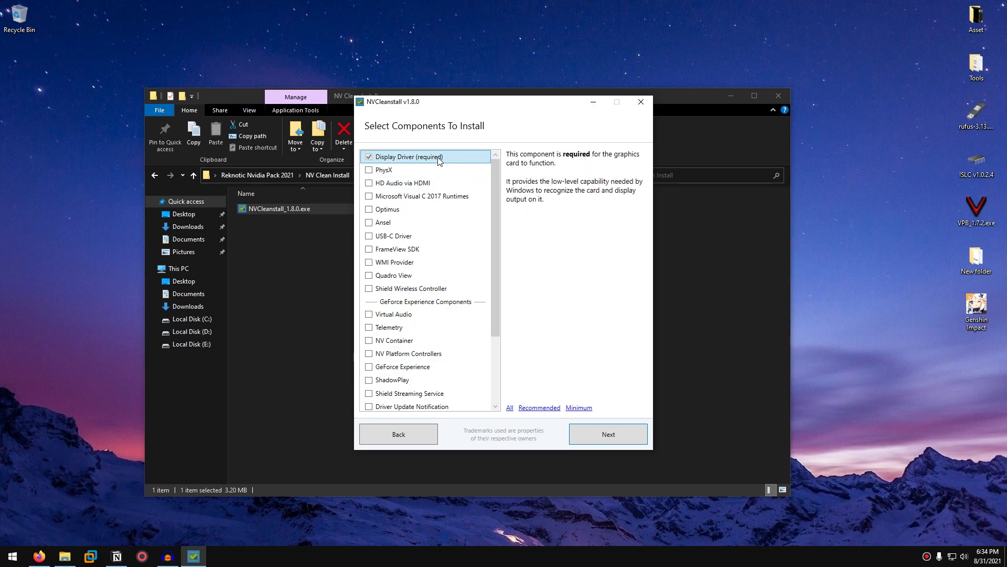
click(606, 434)
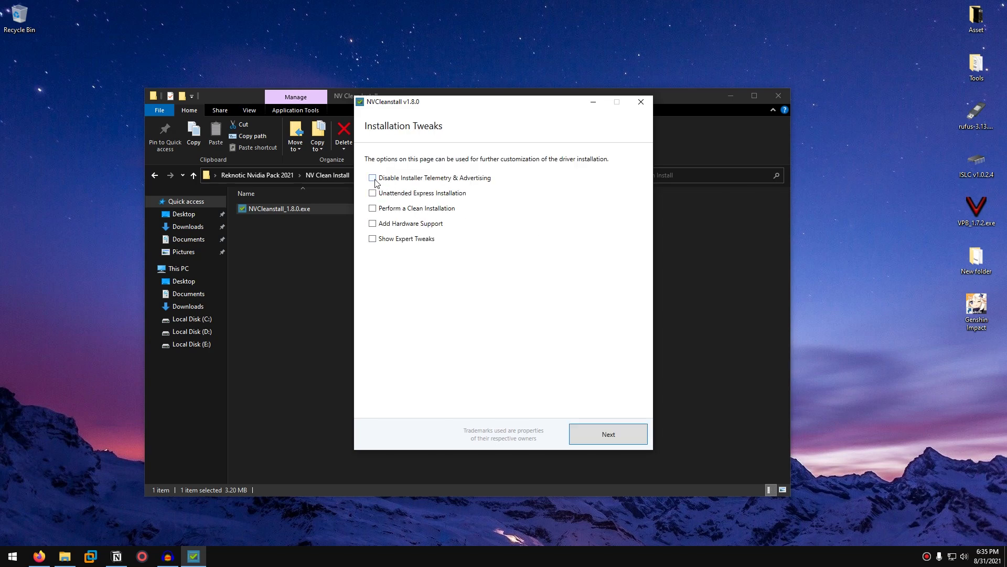
Disable installer telemetry and choose an unattended clean installation with no automatic reboot.
click(373, 178)
click(373, 193)
click(483, 194)
click(373, 209)
Enable Message Signaled Interrupts, the HD Audio sleep-timer fix and driver-telemetry disabling, then build the installer.
click(373, 240)
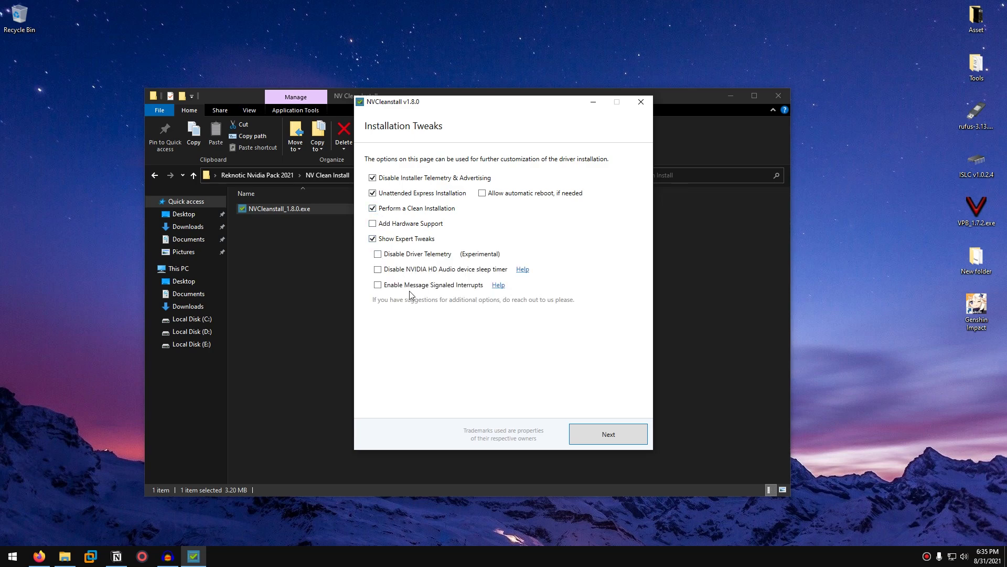
click(378, 285)
click(378, 269)
click(378, 254)
click(638, 437)
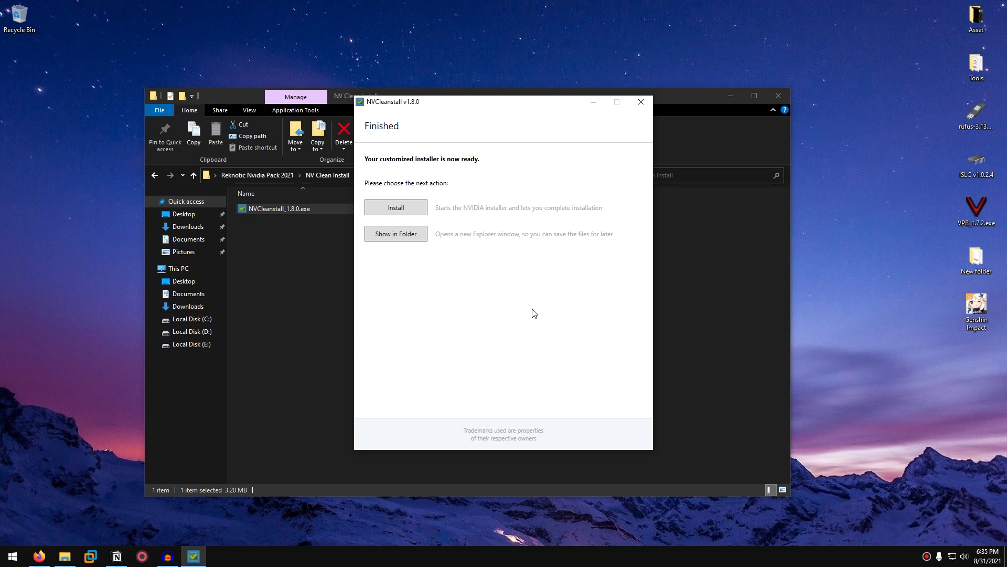
Launch the customized 457.30 driver install and accept the unverified driver software warning.
click(404, 212)
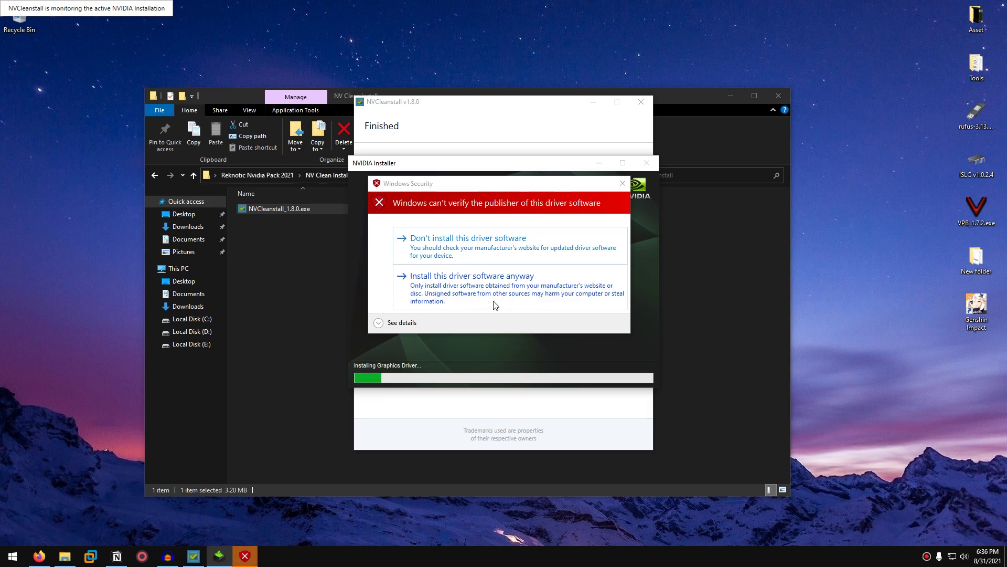
click(520, 294)
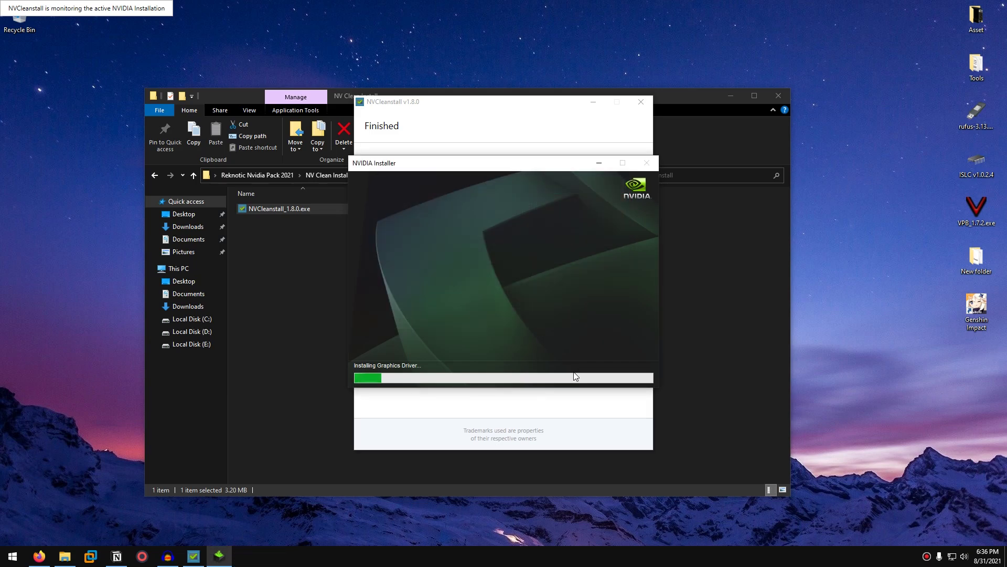